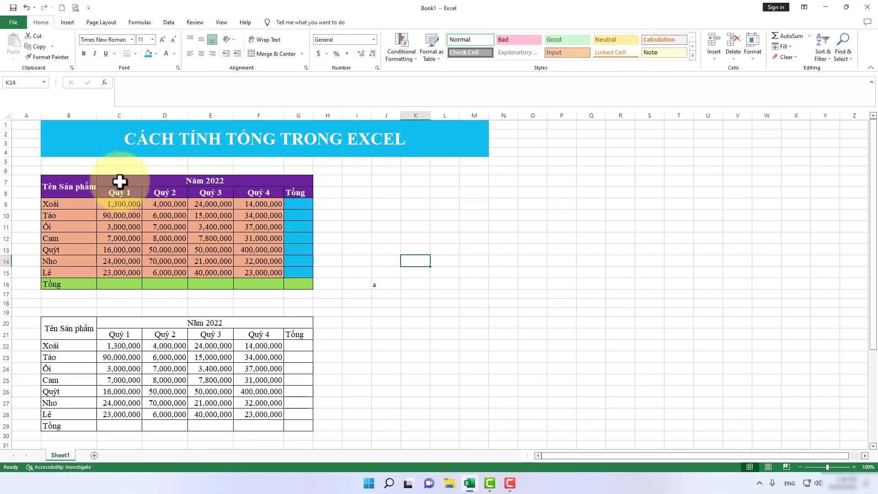
- Select and then deselect the sales table, and pick C16, the Quý 1 cell in the Tổng row
{"action": "mouse_move", "coordinate": [69, 183]}
{"action": "left_mouse_down"}
{"action": "mouse_move", "coordinate": [255, 270]}
{"action": "mouse_move", "coordinate": [257, 281]}
{"action": "left_mouse_up"}
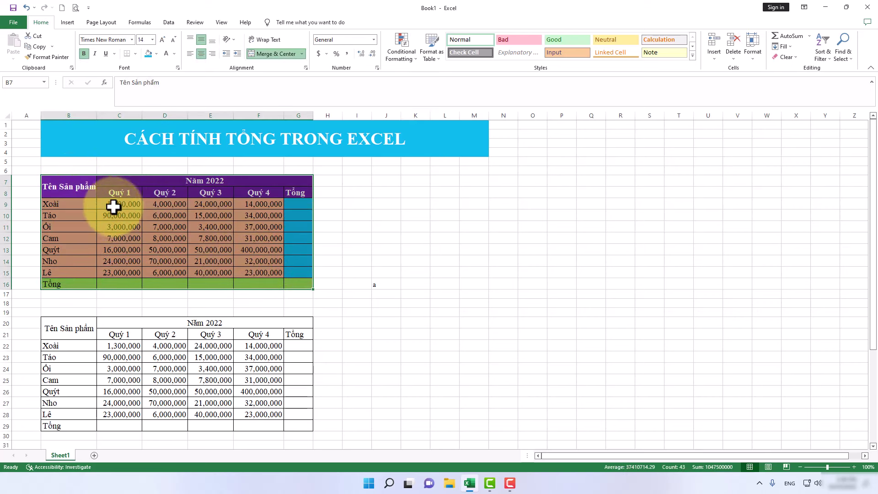
{"action": "left_click", "coordinate": [83, 197]}
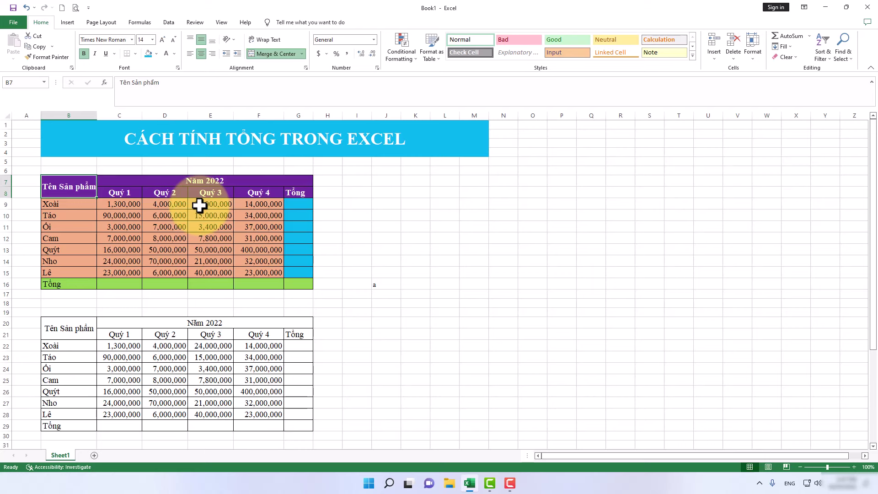
{"action": "scroll", "coordinate": [180, 201], "scroll_direction": "down", "scroll_amount": 4}
{"action": "scroll", "coordinate": [180, 202], "scroll_direction": "down", "scroll_amount": 4}
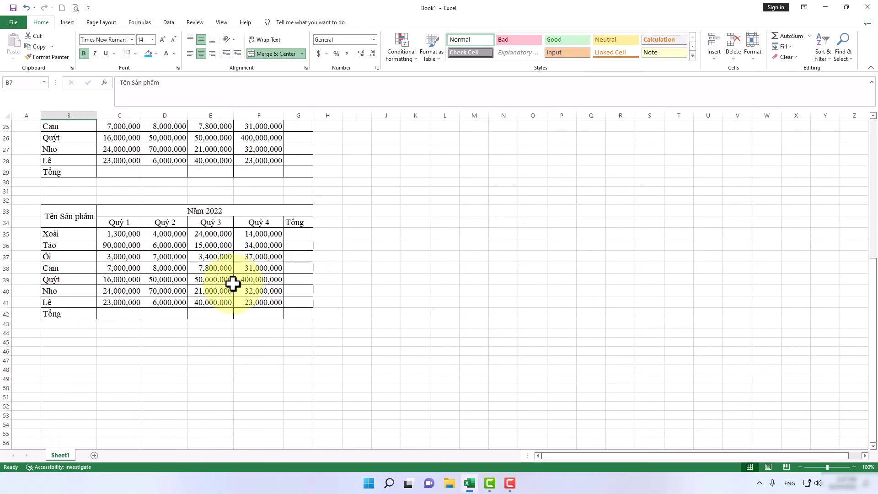
{"action": "scroll", "coordinate": [238, 263], "scroll_direction": "up", "scroll_amount": 4}
{"action": "scroll", "coordinate": [232, 260], "scroll_direction": "up", "scroll_amount": 4}
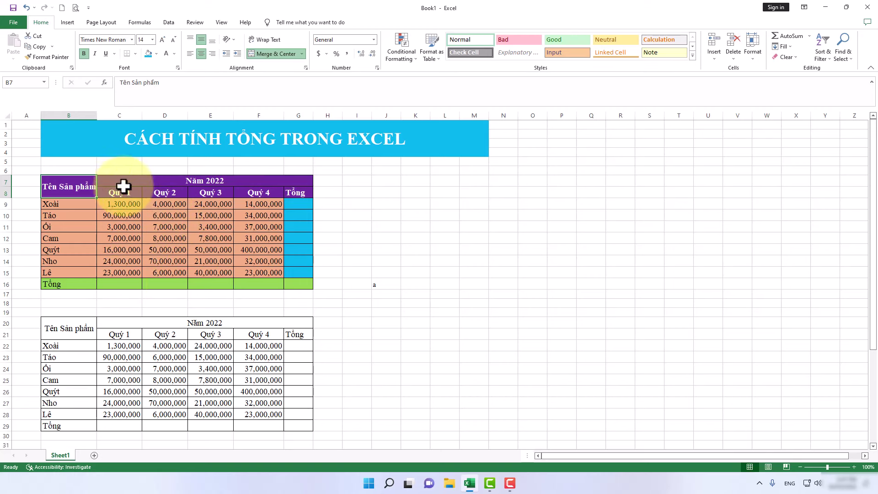
{"action": "left_click", "coordinate": [120, 286]}
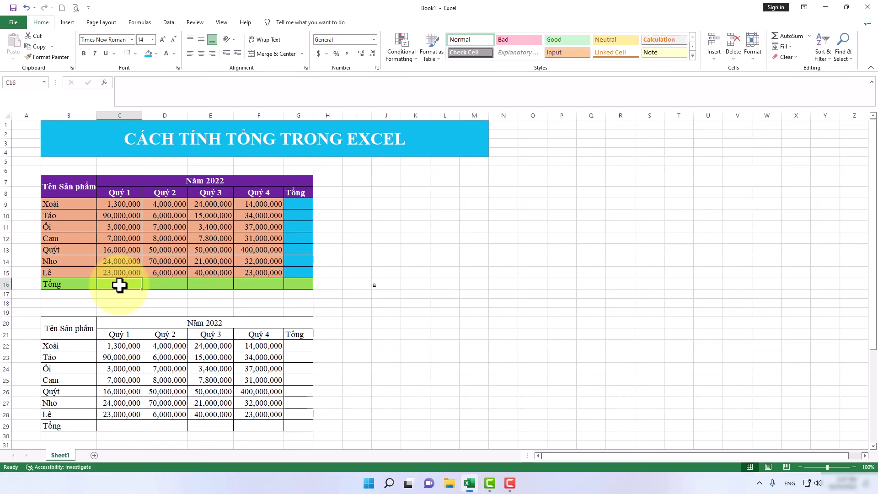
- Enter =SUM(C9:C15) in C16 for a Quý 1 total of 164,300,000
{"action": "type", "text": "=S"}
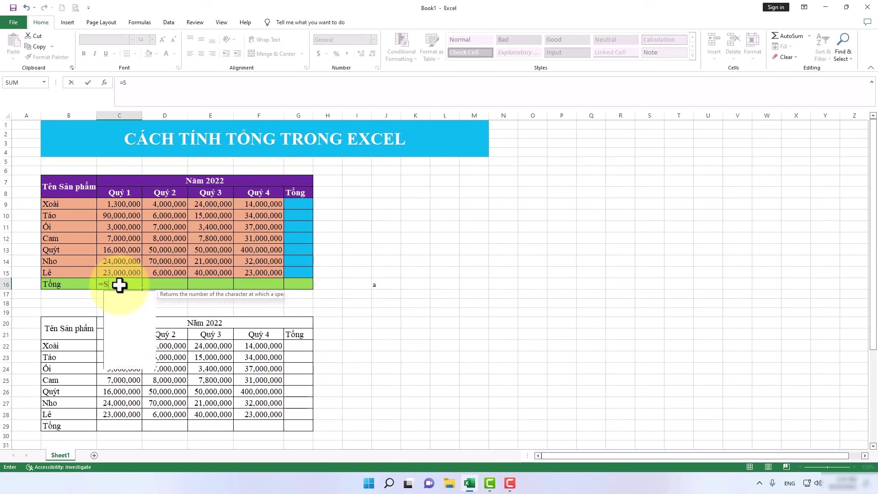
{"action": "type", "text": "UM"}
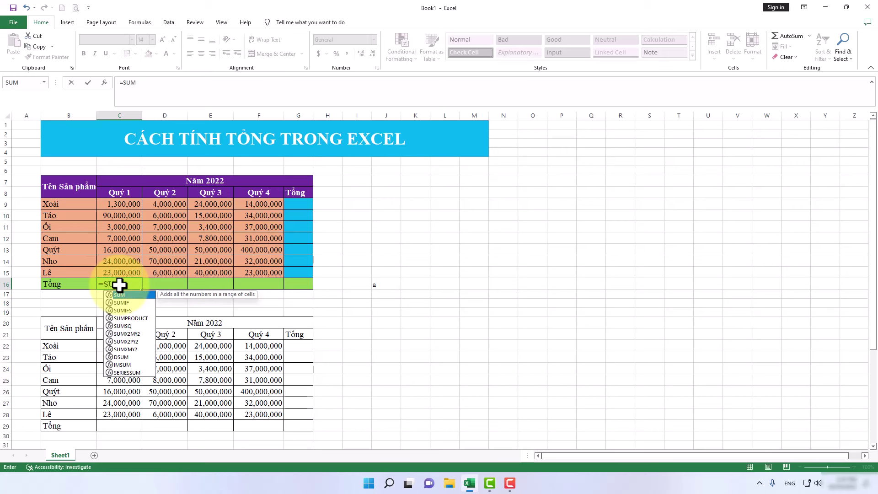
{"action": "type", "text": "("}
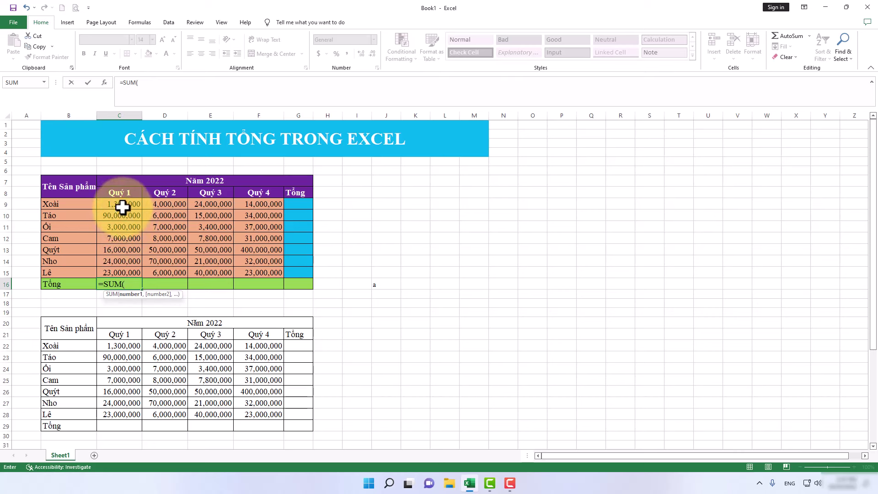
{"action": "left_click_drag", "start_coordinate": [124, 204], "coordinate": [122, 267]}
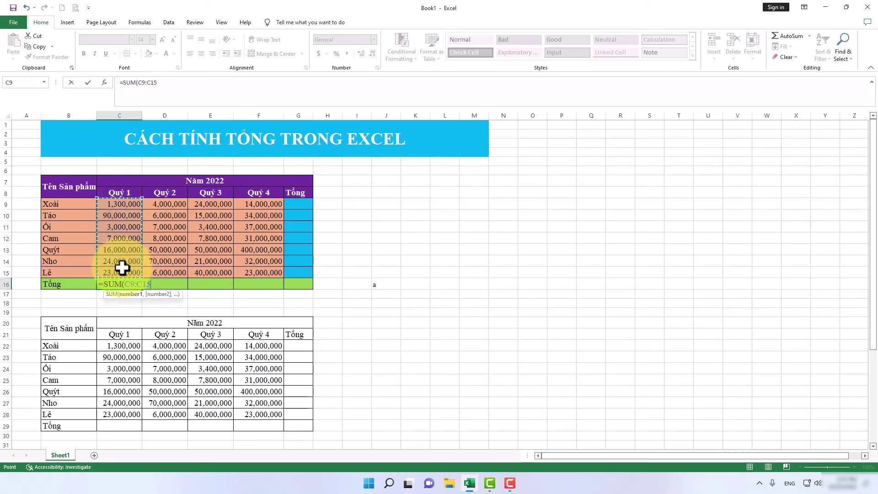
{"action": "type", "text": ")"}
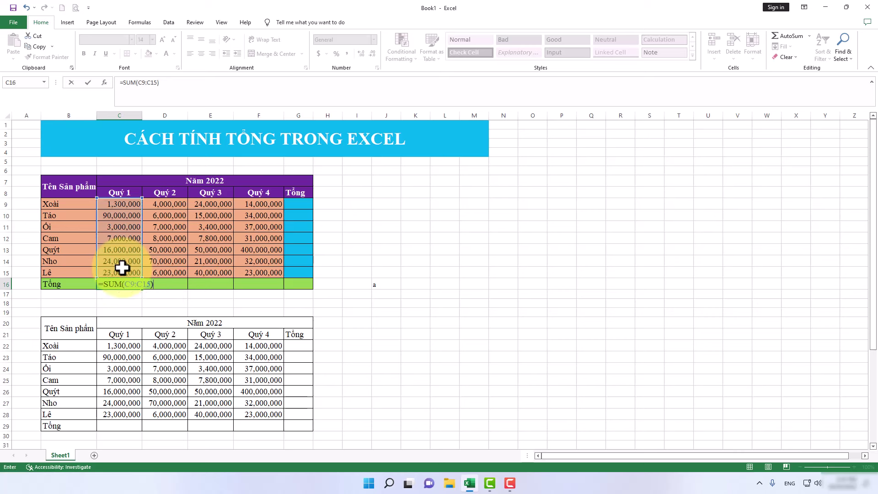
{"action": "key", "text": "Return"}
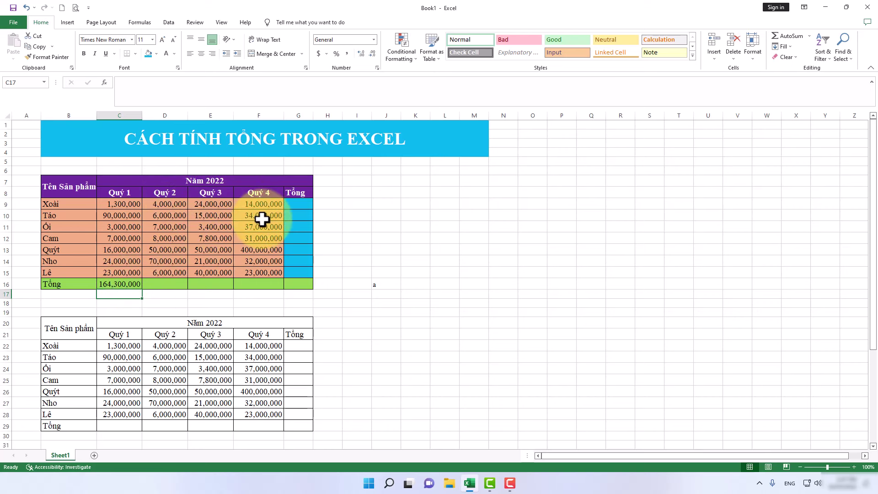
- Fill C16's total formula right through F16 to total Quý 2, 3 and 4
{"action": "left_click", "coordinate": [128, 284]}
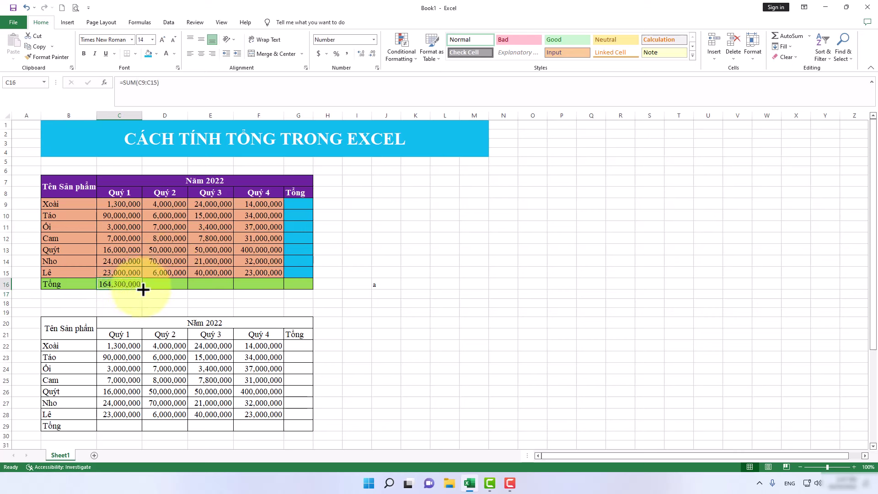
{"action": "left_click_drag", "start_coordinate": [143, 289], "coordinate": [266, 289]}
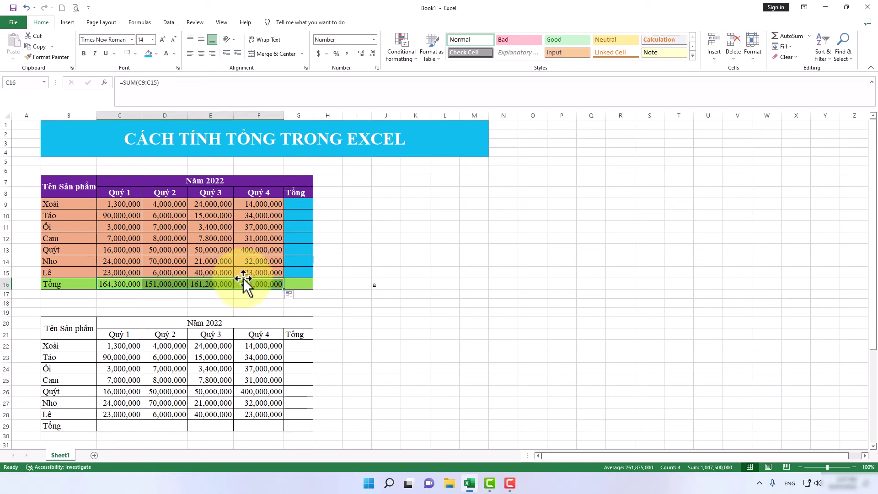
{"action": "left_click", "coordinate": [297, 205]}
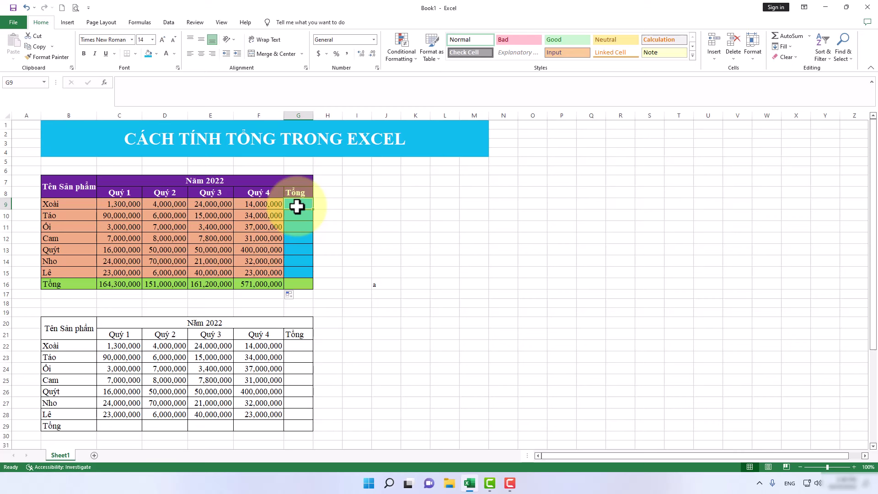
- Enter =SUM(C9:F9) in G9 so Xoài's Tổng shows 43,300,000
{"action": "type", "text": "="}
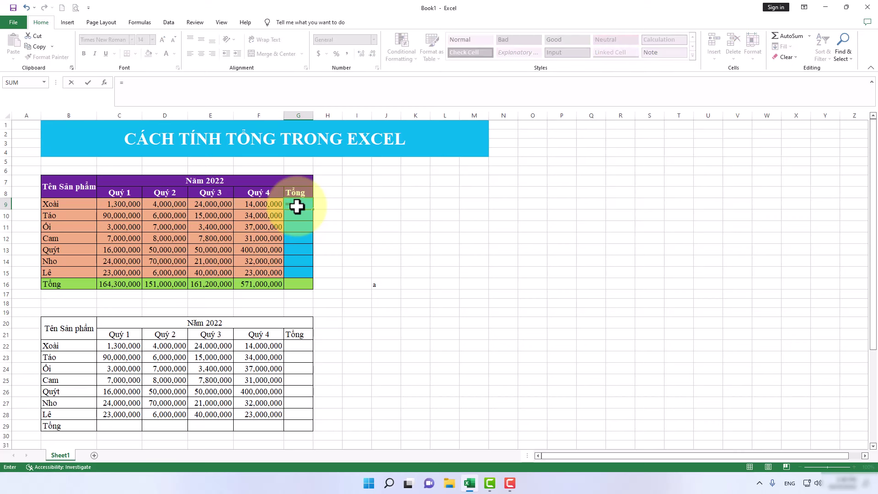
{"action": "type", "text": "SUM"}
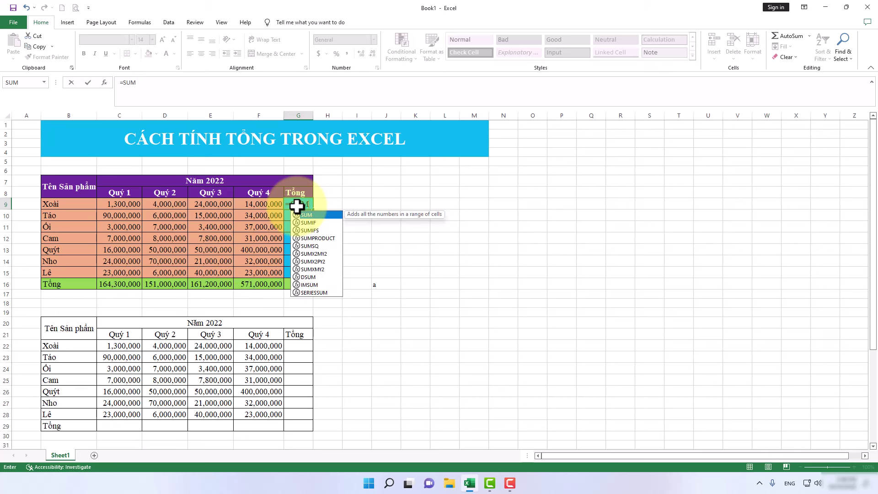
{"action": "double_click", "coordinate": [307, 215]}
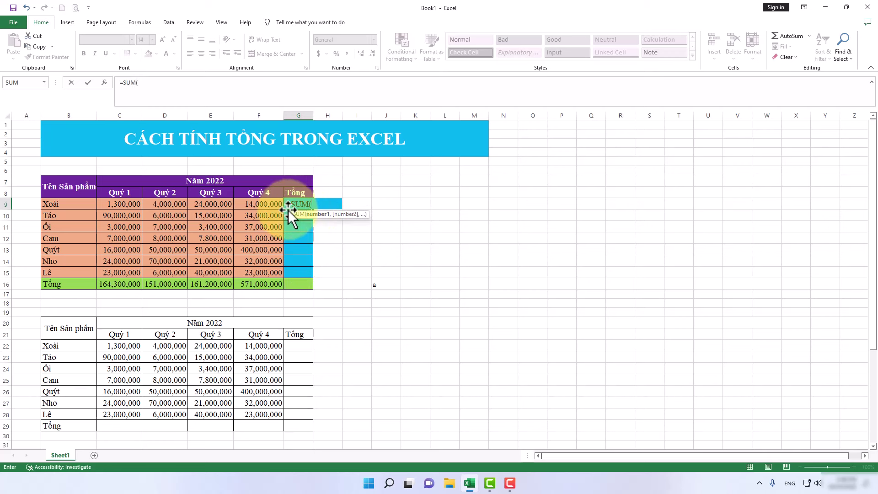
{"action": "left_click", "coordinate": [114, 205]}
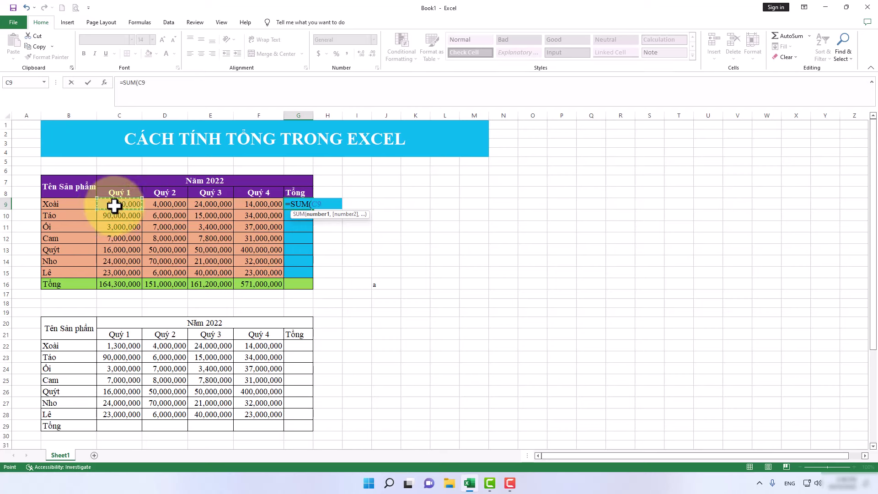
{"action": "left_click_drag", "start_coordinate": [113, 206], "coordinate": [235, 209]}
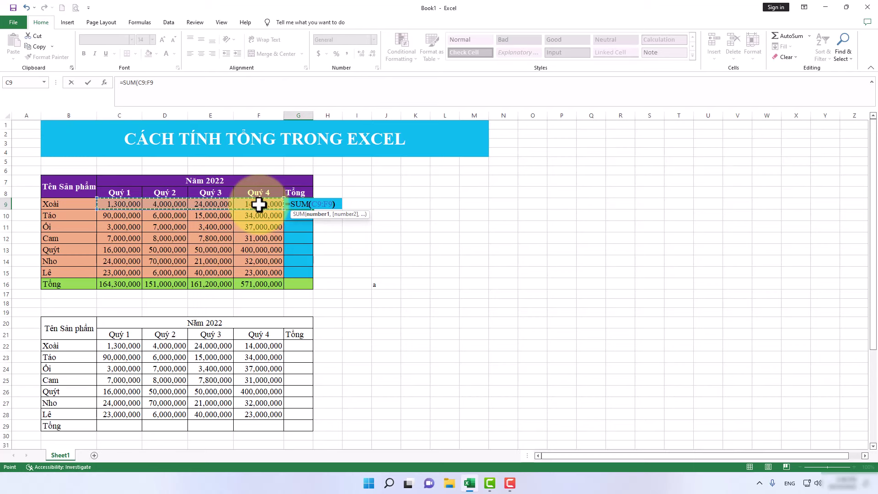
{"action": "key", "text": "Return"}
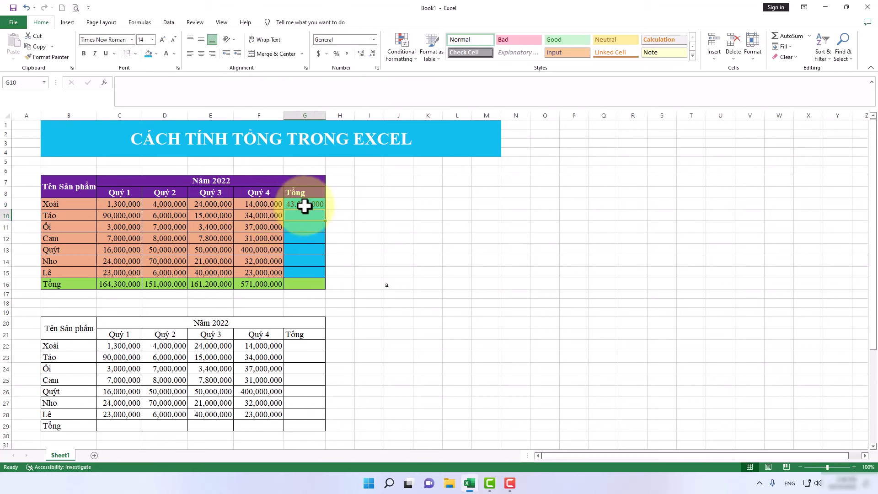
- Copy the Xoài row total down to the Lê row and widen column G to fit
{"action": "left_click", "coordinate": [305, 206]}
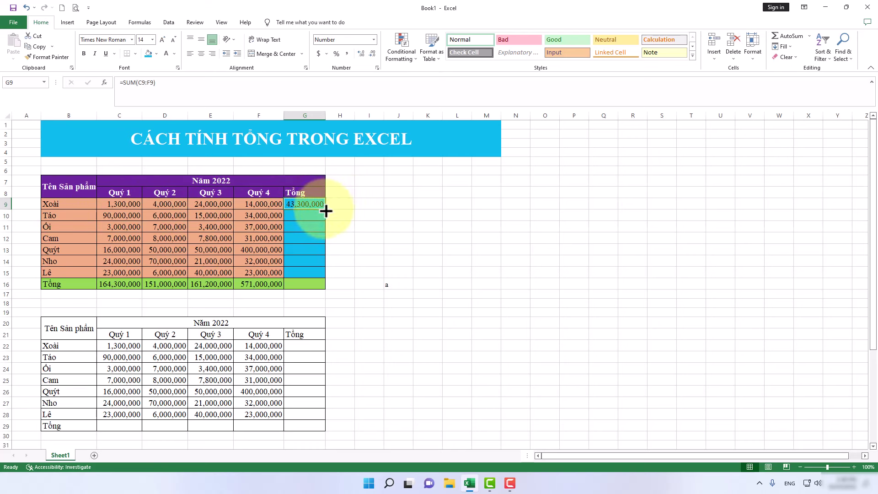
{"action": "left_click_drag", "start_coordinate": [323, 208], "coordinate": [326, 278]}
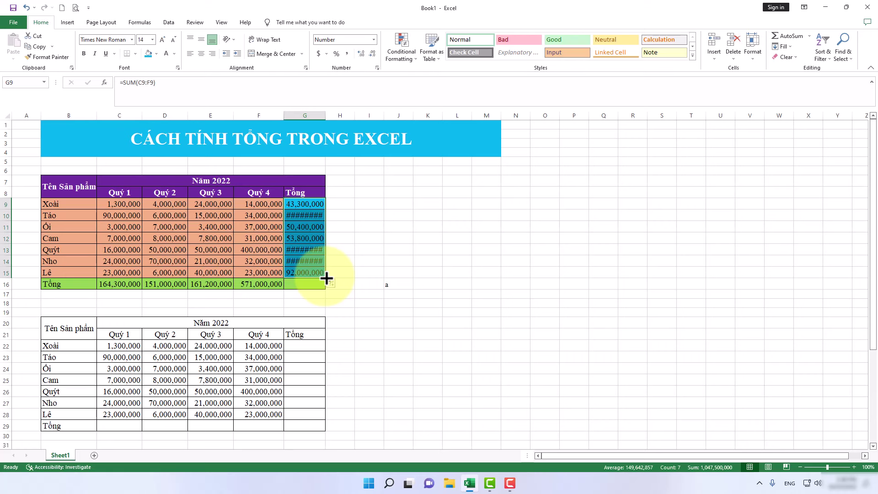
{"action": "left_click_drag", "start_coordinate": [325, 116], "coordinate": [336, 115]}
- Fill F16's formula into G16 for a grand total of 1,047,500,000
{"action": "left_click", "coordinate": [267, 288]}
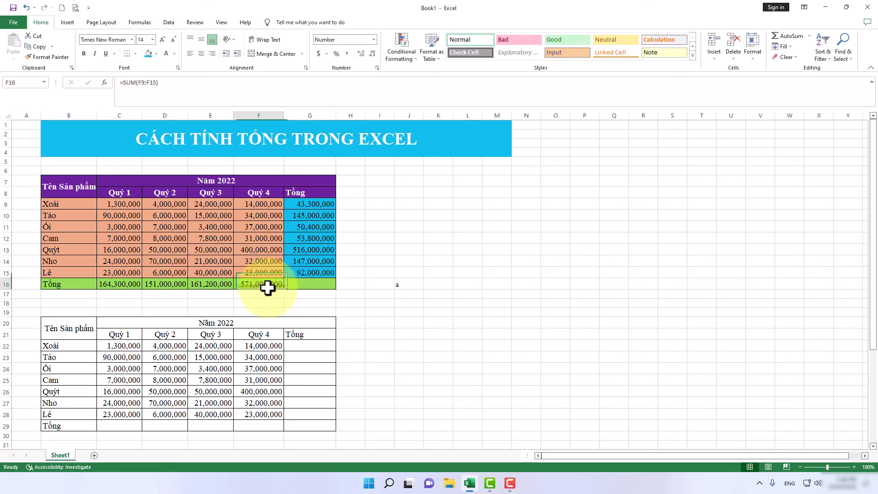
{"action": "left_click_drag", "start_coordinate": [283, 290], "coordinate": [326, 288]}
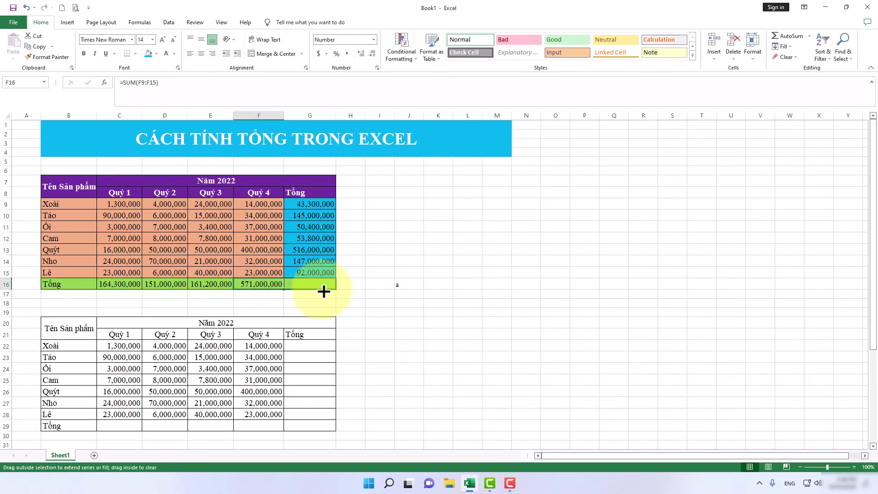
{"action": "left_click", "coordinate": [455, 272]}
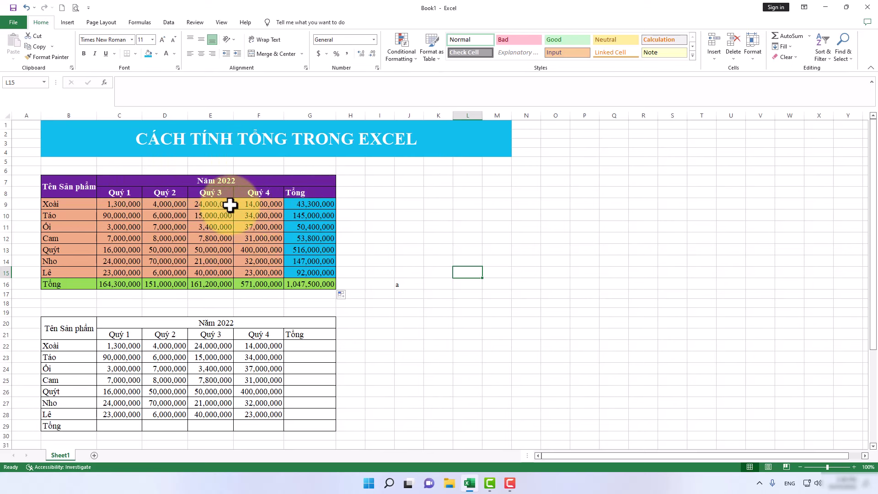
- In the second table, AutoSum the Quý 1 values into C29
{"action": "scroll", "coordinate": [231, 204], "scroll_direction": "down", "scroll_amount": 2}
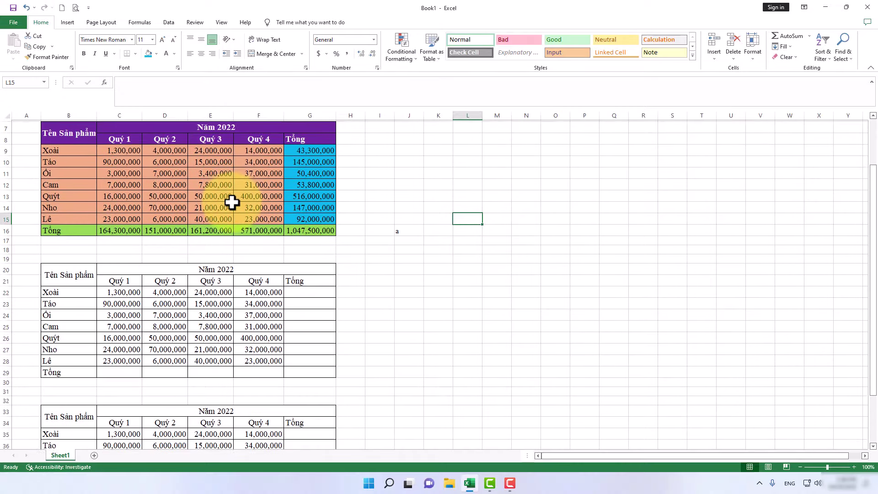
{"action": "scroll", "coordinate": [231, 203], "scroll_direction": "down", "scroll_amount": 2}
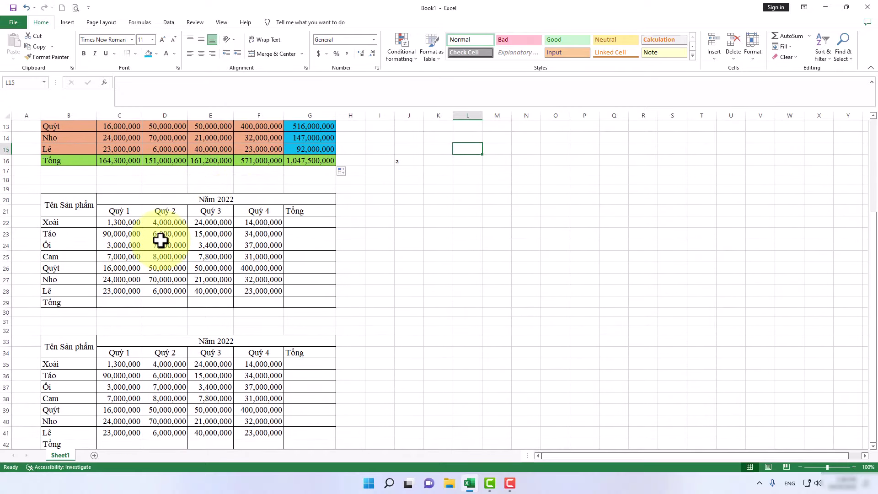
{"action": "scroll", "coordinate": [138, 220], "scroll_direction": "up", "scroll_amount": 4}
{"action": "scroll", "coordinate": [144, 231], "scroll_direction": "down", "scroll_amount": 2}
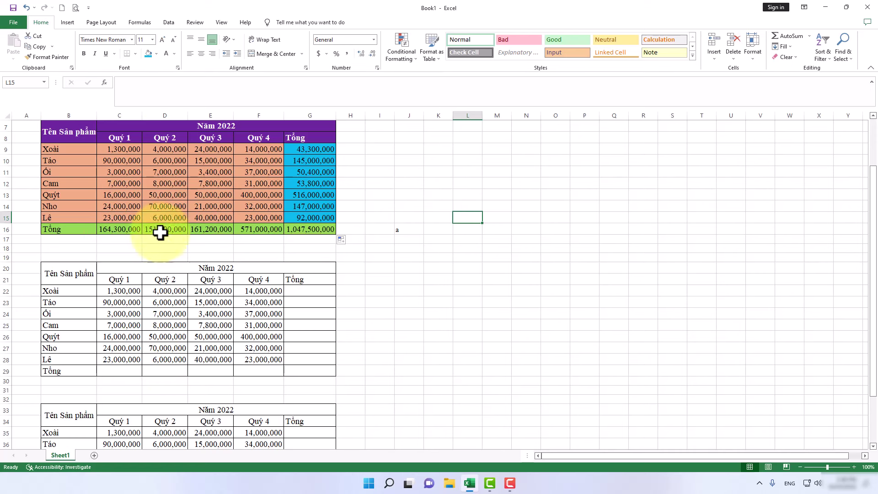
{"action": "left_click", "coordinate": [123, 371]}
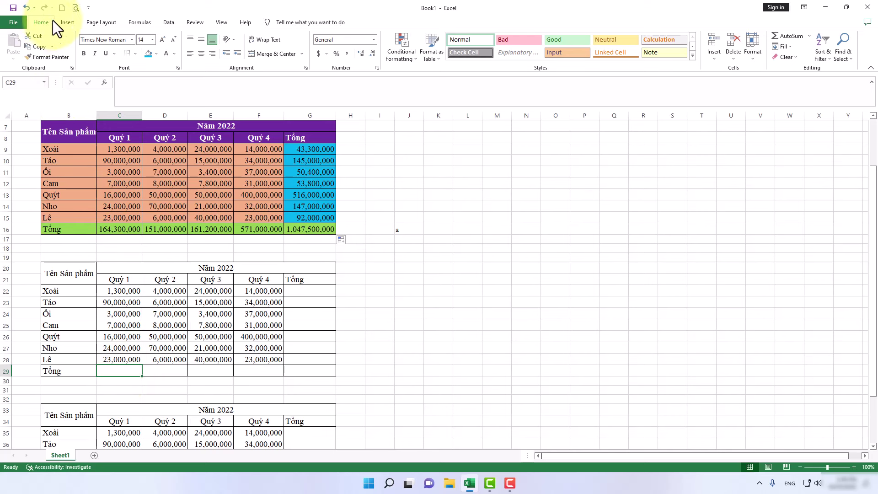
{"action": "left_click", "coordinate": [789, 34]}
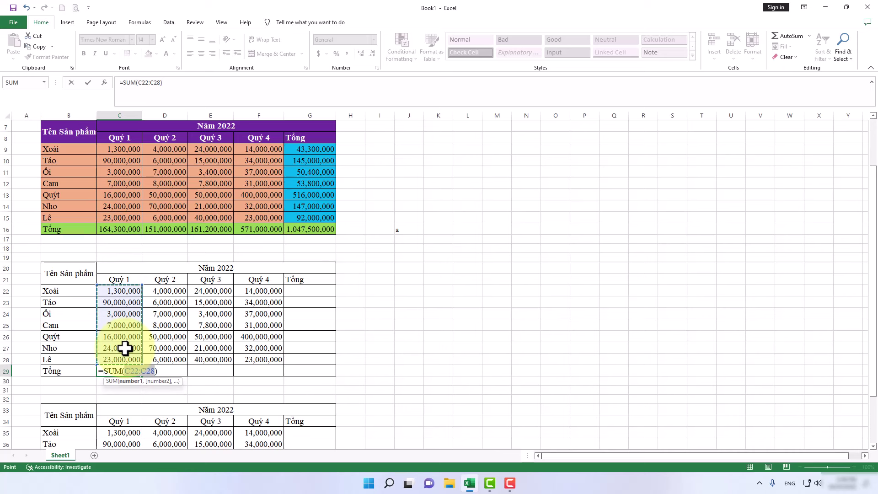
{"action": "key", "text": "Return"}
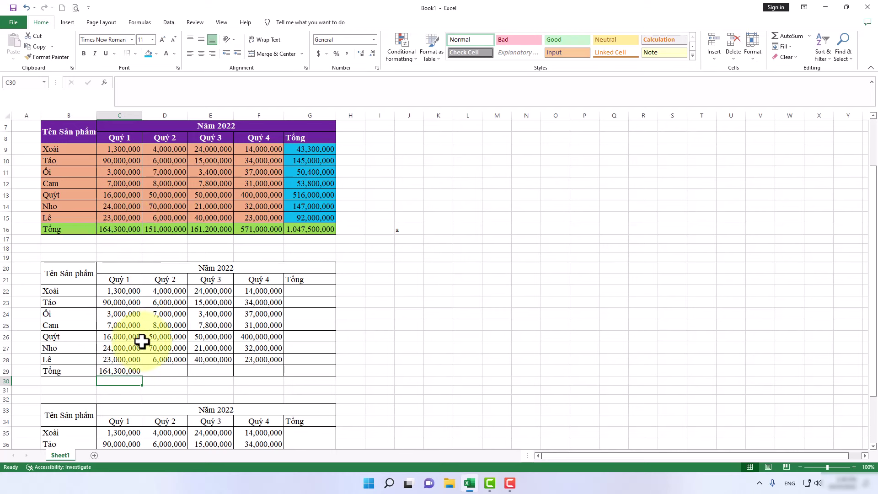
- Copy C29's total across to F29, giving 151,000,000, 161,200,000 and 571,000,000
{"action": "left_click", "coordinate": [140, 373]}
{"action": "left_click_drag", "start_coordinate": [143, 376], "coordinate": [267, 372]}
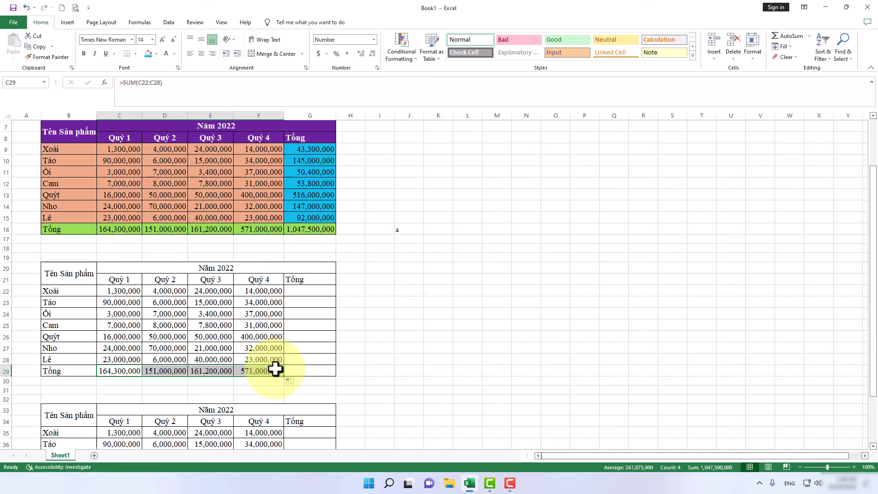
{"action": "left_click", "coordinate": [311, 290]}
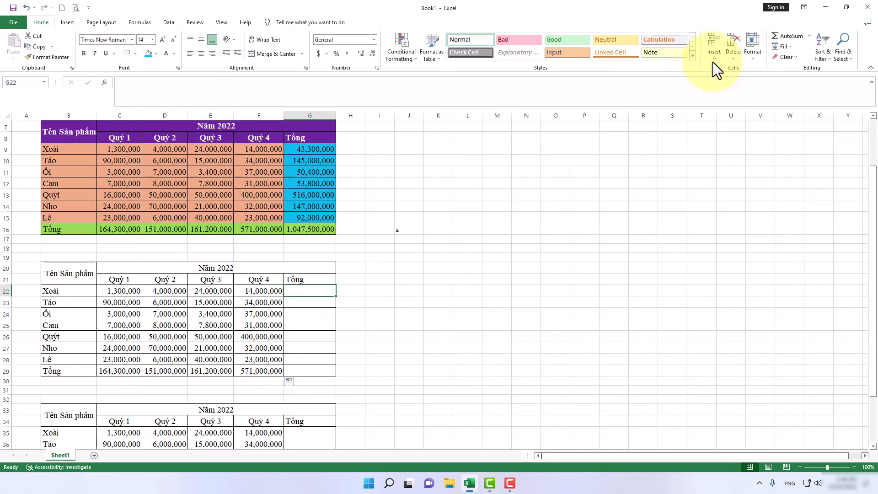
- AutoSum the Xoài row's four quarters into G22, giving 43,300,000
{"action": "left_click", "coordinate": [792, 38]}
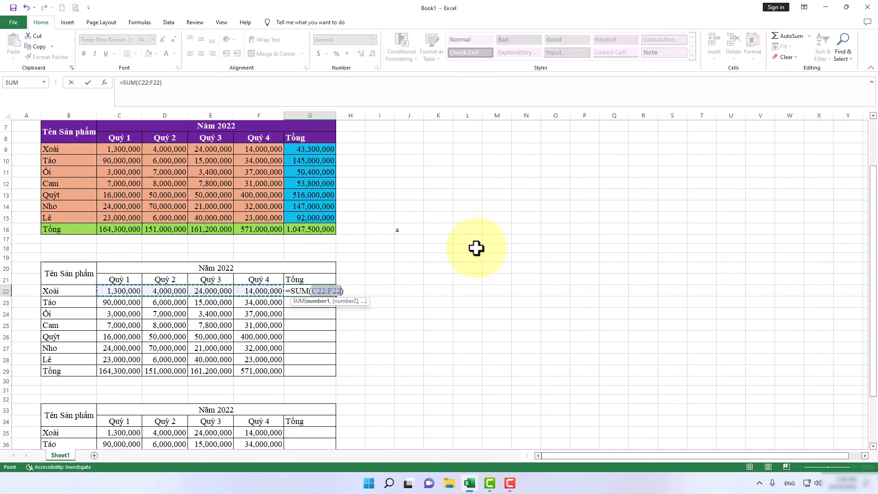
{"action": "key", "text": "BackSpace"}
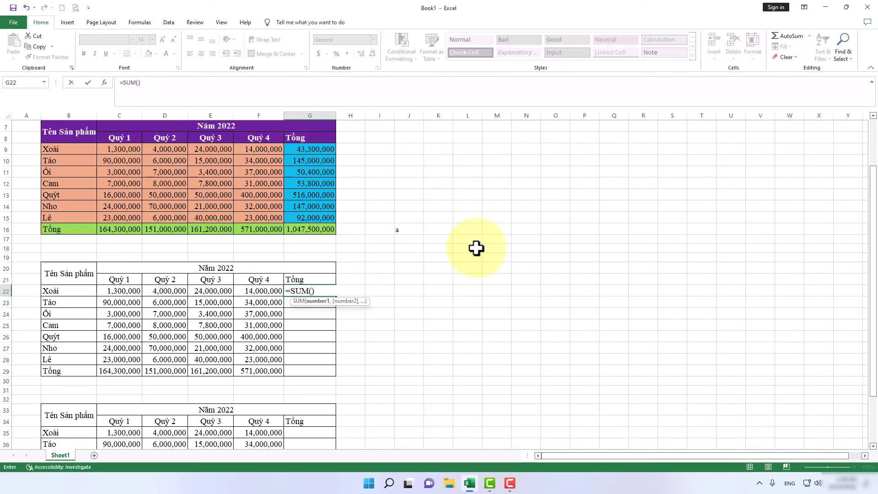
{"action": "key", "text": "ctrl+z"}
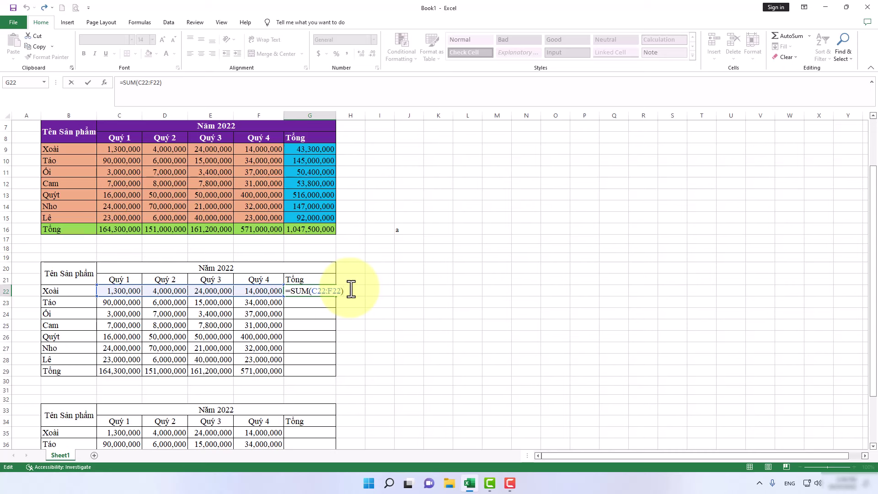
{"action": "key", "text": "Return"}
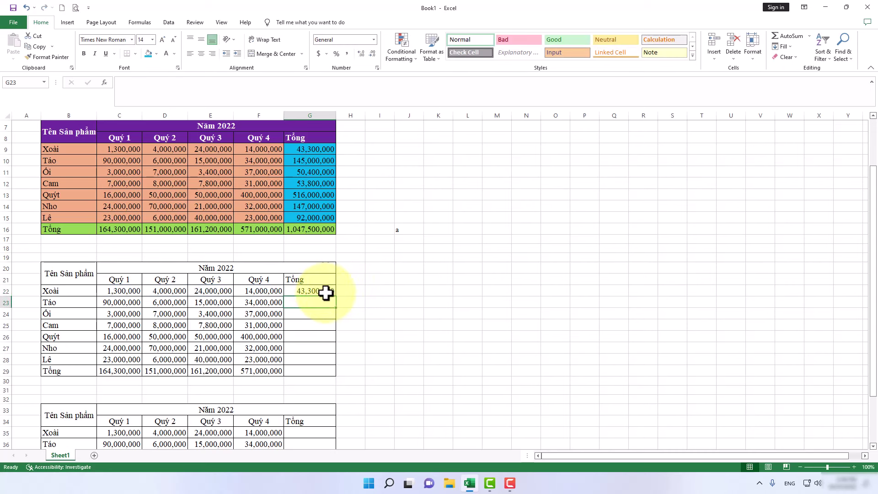
- Copy G22 down through G28 and fill F29 into G29 for the 1,047,500,000 grand total
{"action": "left_click", "coordinate": [324, 290]}
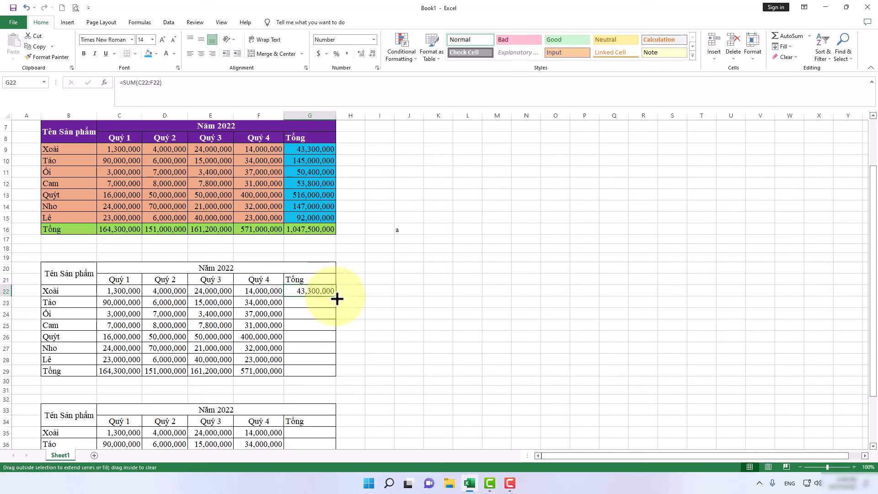
{"action": "left_click_drag", "start_coordinate": [337, 298], "coordinate": [337, 361]}
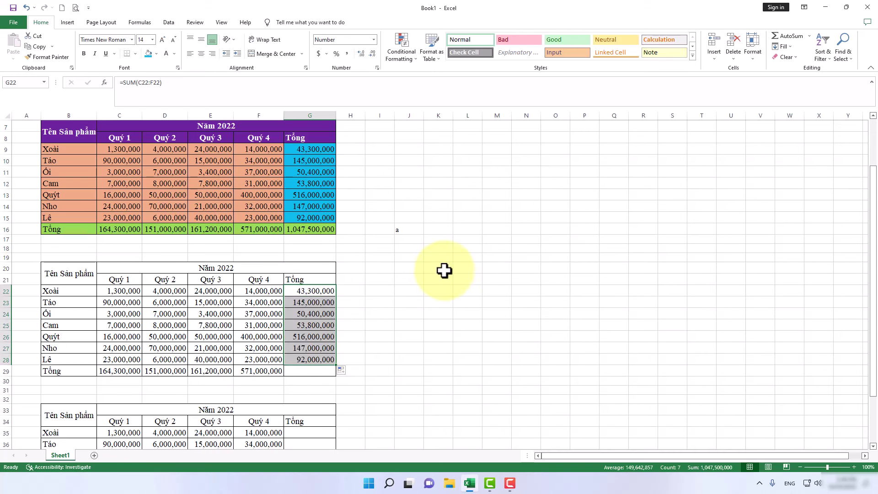
{"action": "left_click", "coordinate": [282, 371]}
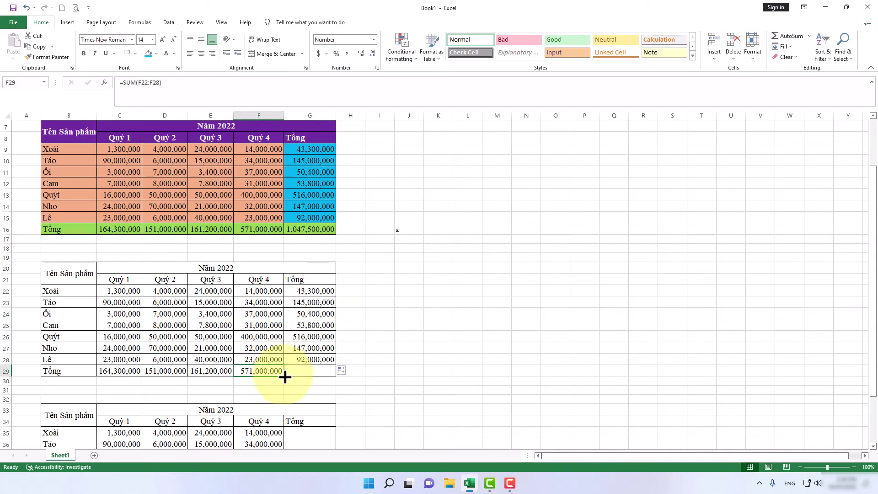
{"action": "left_click_drag", "start_coordinate": [284, 376], "coordinate": [324, 377]}
{"action": "left_click", "coordinate": [458, 311]}
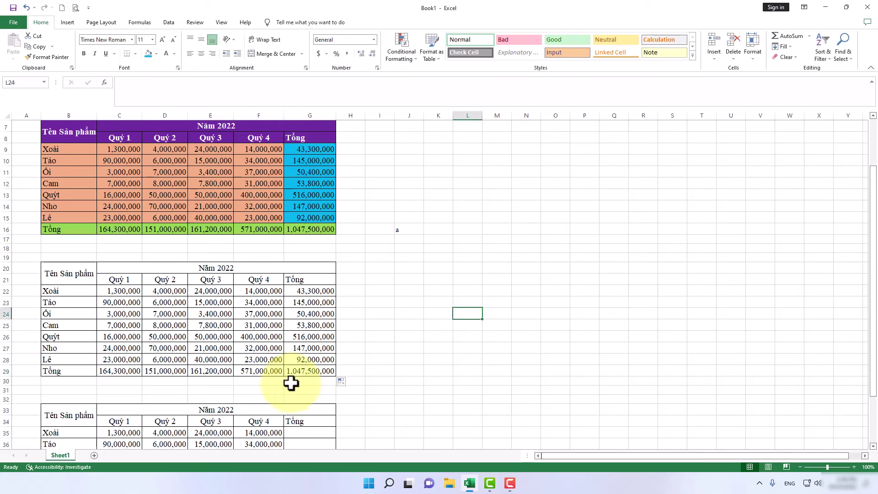
- Select the third table's figures plus empty total cells and AutoSum them all with Alt+=
{"action": "scroll", "coordinate": [259, 315], "scroll_direction": "down", "scroll_amount": 2}
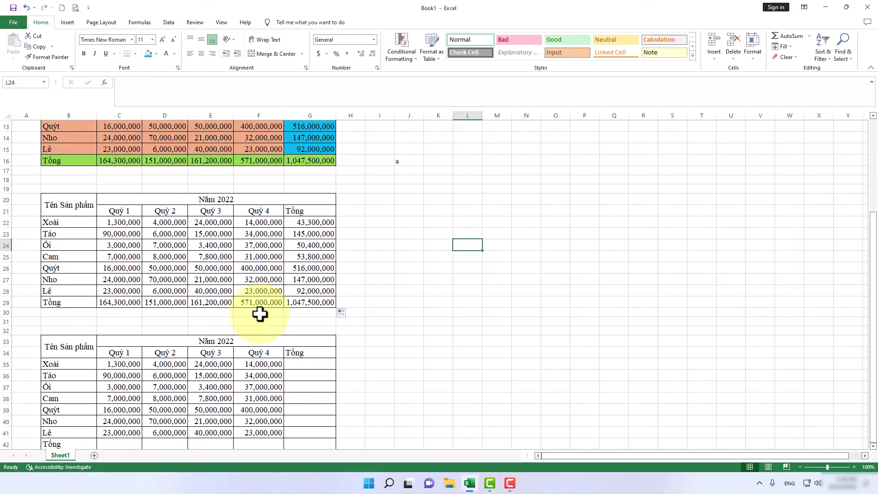
{"action": "scroll", "coordinate": [260, 314], "scroll_direction": "down", "scroll_amount": 1}
{"action": "scroll", "coordinate": [259, 313], "scroll_direction": "down", "scroll_amount": 1}
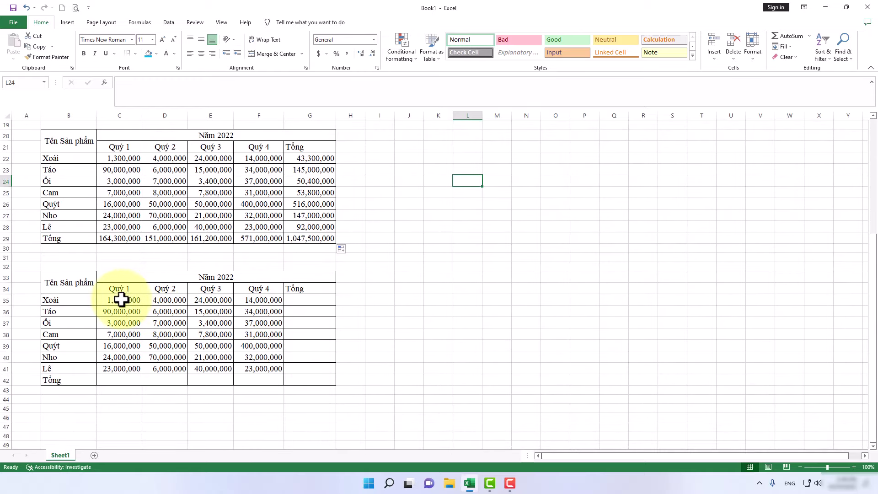
{"action": "left_click_drag", "start_coordinate": [118, 301], "coordinate": [308, 379]}
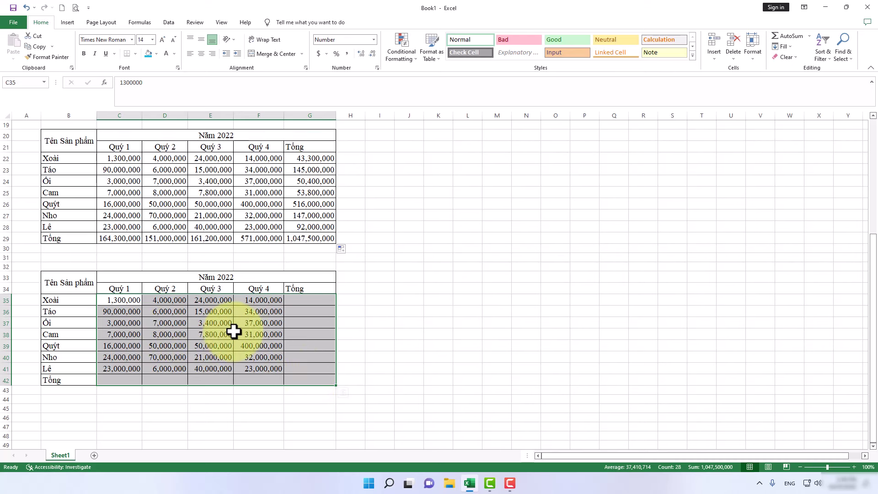
{"action": "key", "text": "alt+equal"}
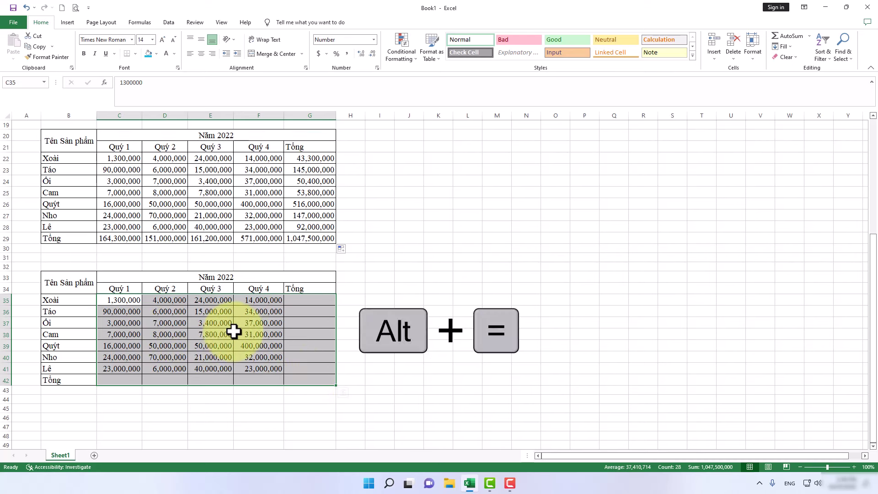
{"action": "key", "text": "alt+equal"}
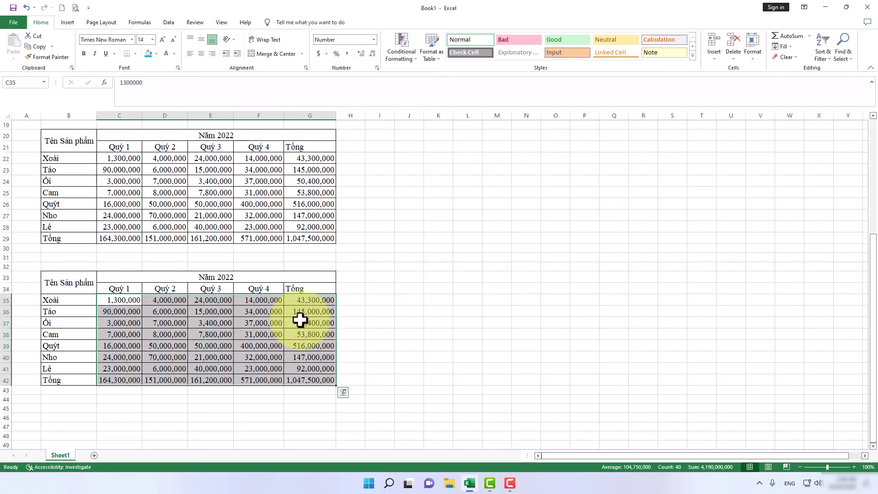
{"action": "left_click", "coordinate": [309, 299]}
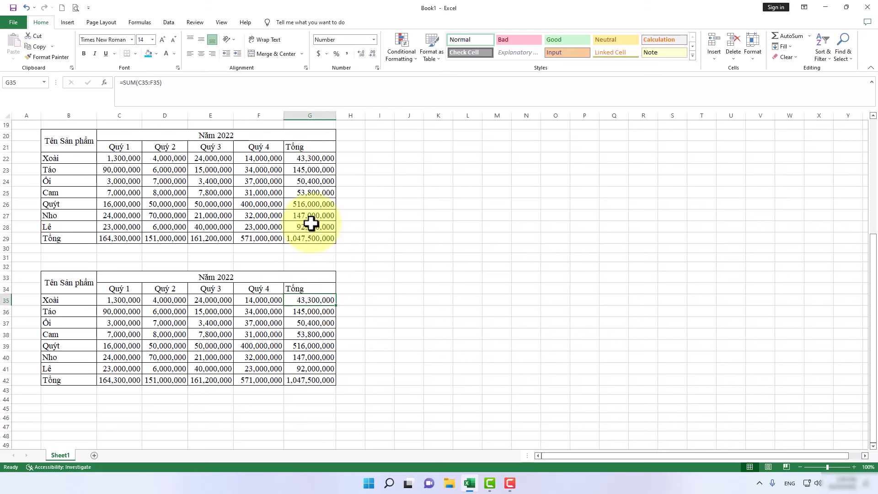
- Undo those totals, reselect C35:G42 and reapply Alt+= for a 1,047,500,000 grand total
{"action": "left_click", "coordinate": [25, 7]}
{"action": "left_click", "coordinate": [211, 288]}
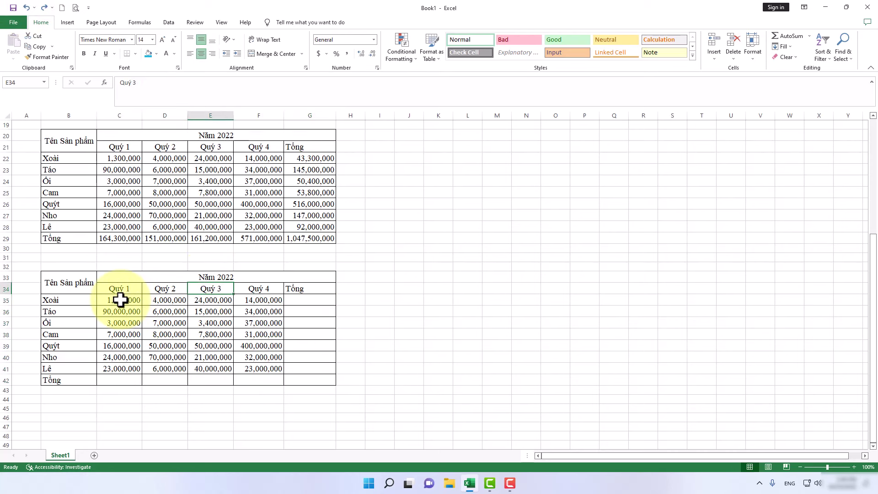
{"action": "mouse_move", "coordinate": [120, 300]}
{"action": "left_mouse_down"}
{"action": "mouse_move", "coordinate": [220, 319]}
{"action": "mouse_move", "coordinate": [290, 355]}
{"action": "mouse_move", "coordinate": [300, 375]}
{"action": "left_mouse_up"}
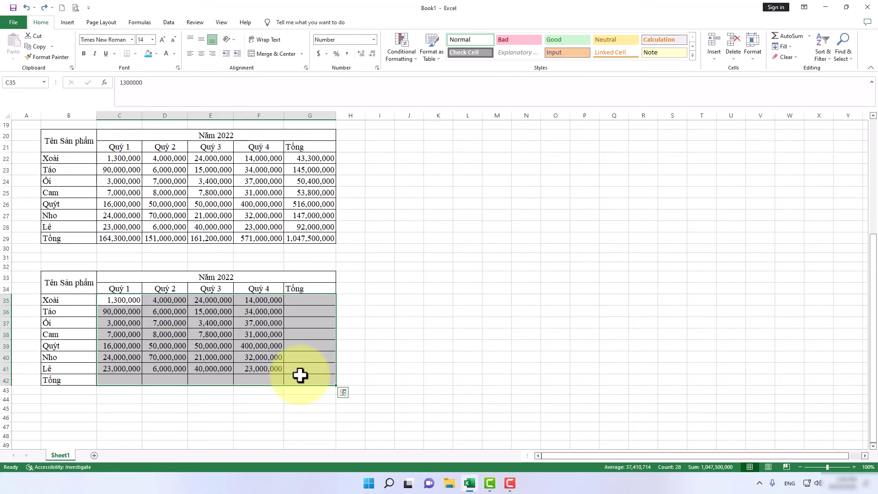
{"action": "key", "text": "alt+equal"}
- Deselect the third table and scroll back up to the title and first table
{"action": "left_click", "coordinate": [383, 286]}
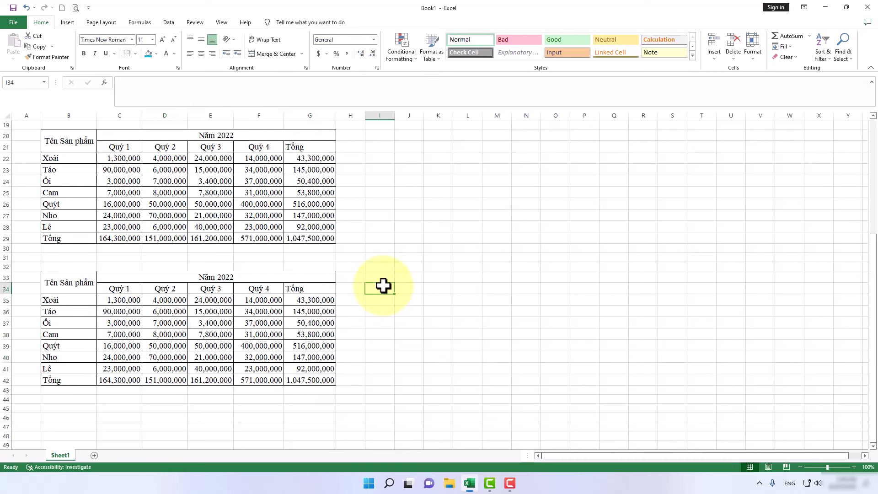
{"action": "scroll", "coordinate": [383, 283], "scroll_direction": "up", "scroll_amount": 6}
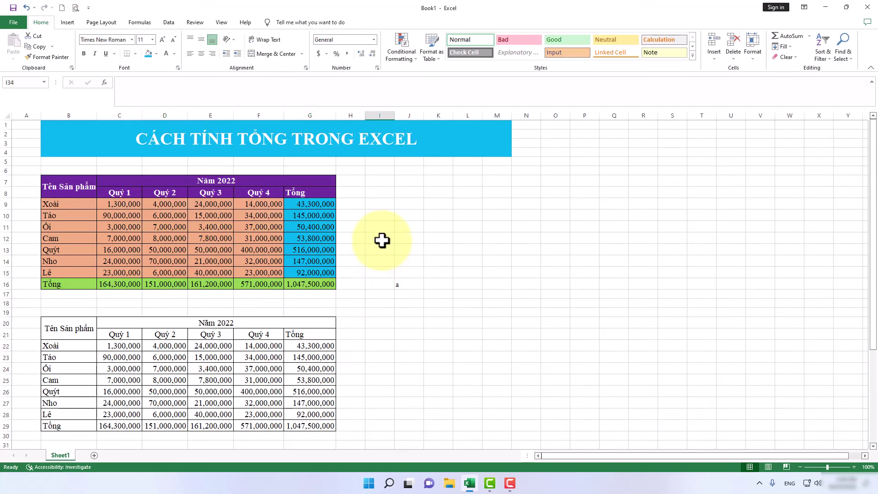